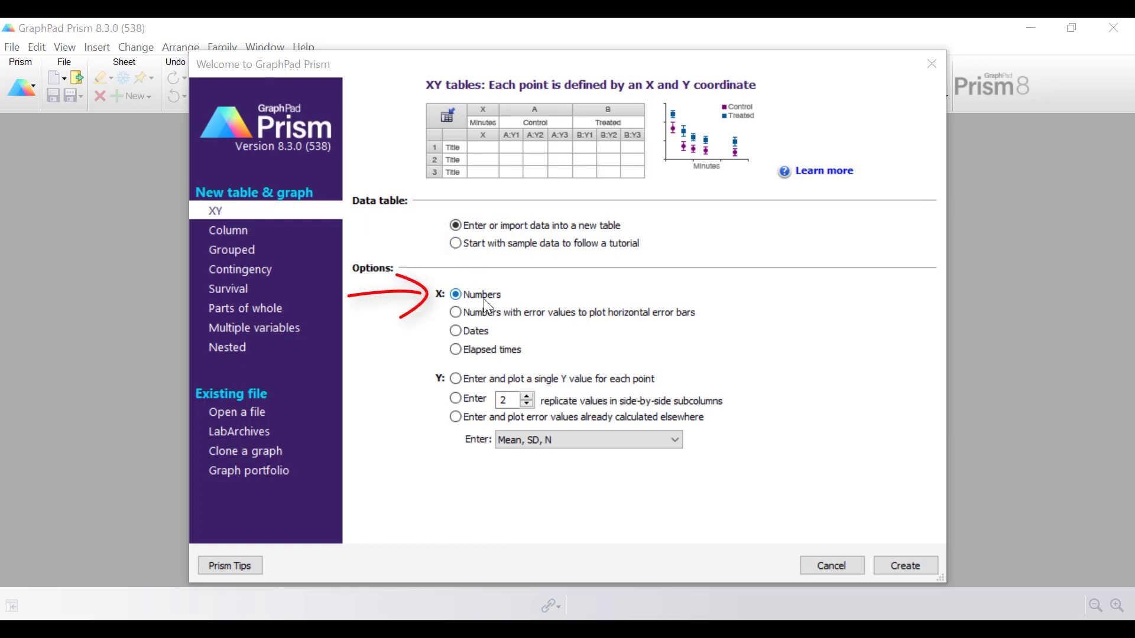
Create a new XY table with numeric X values and a single Y value per point
click(474, 381)
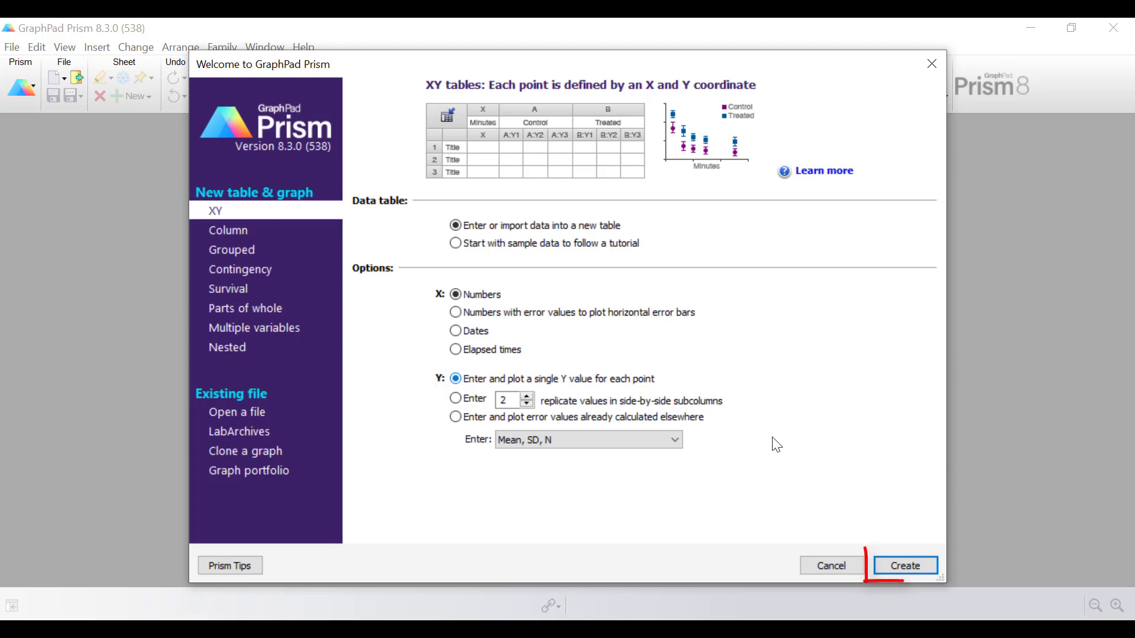
click(924, 568)
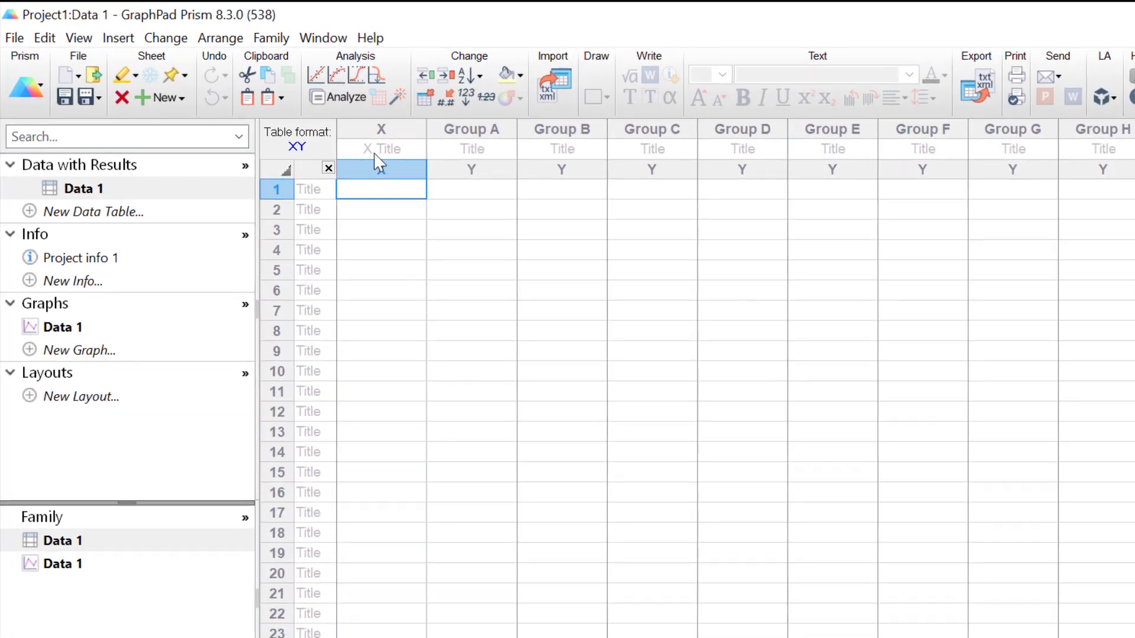
Paste the 20-row Time (hours) and Plasma concentration (ng/mL) data, with titles, into Data 1
click(375, 153)
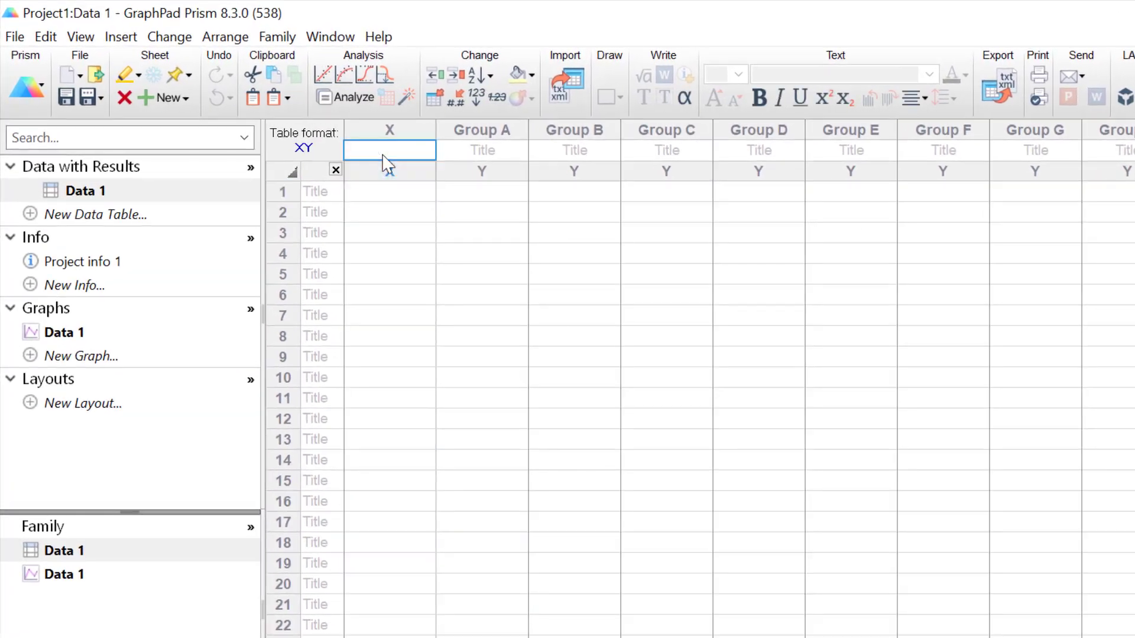
key(ctrl+v)
click(700, 200)
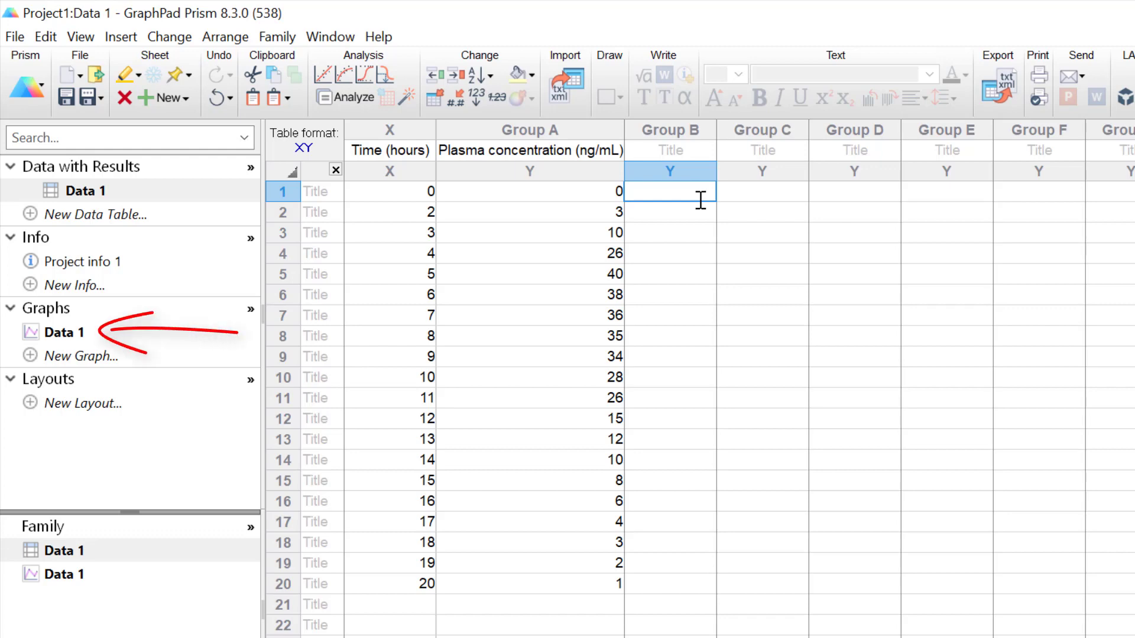
Change the Data 1 graph type to points with connecting lines
click(150, 335)
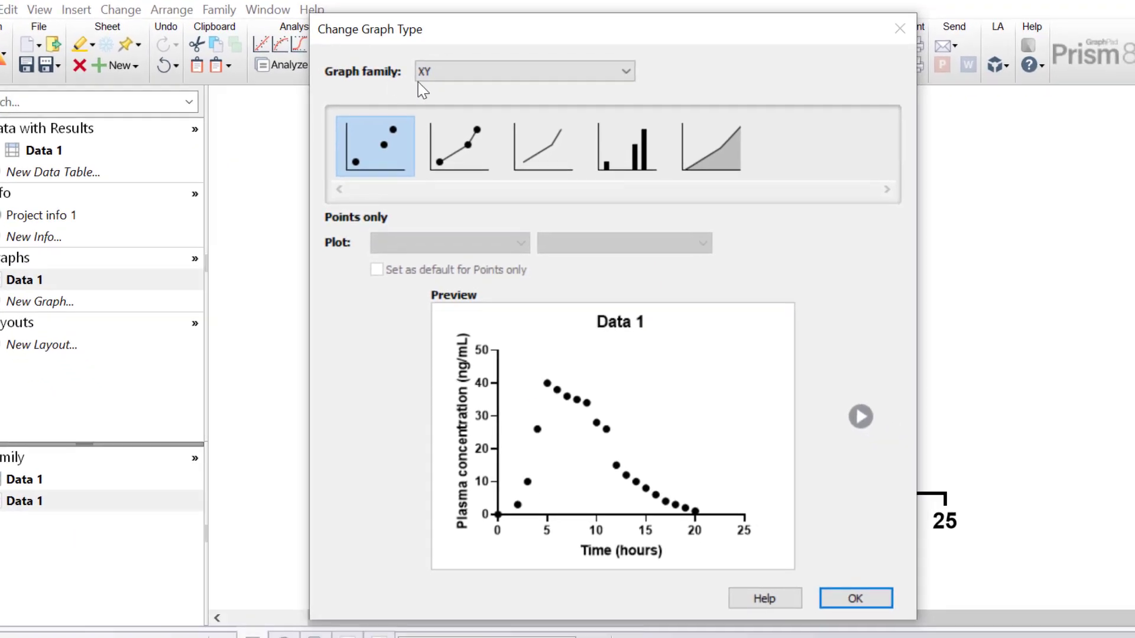
click(471, 170)
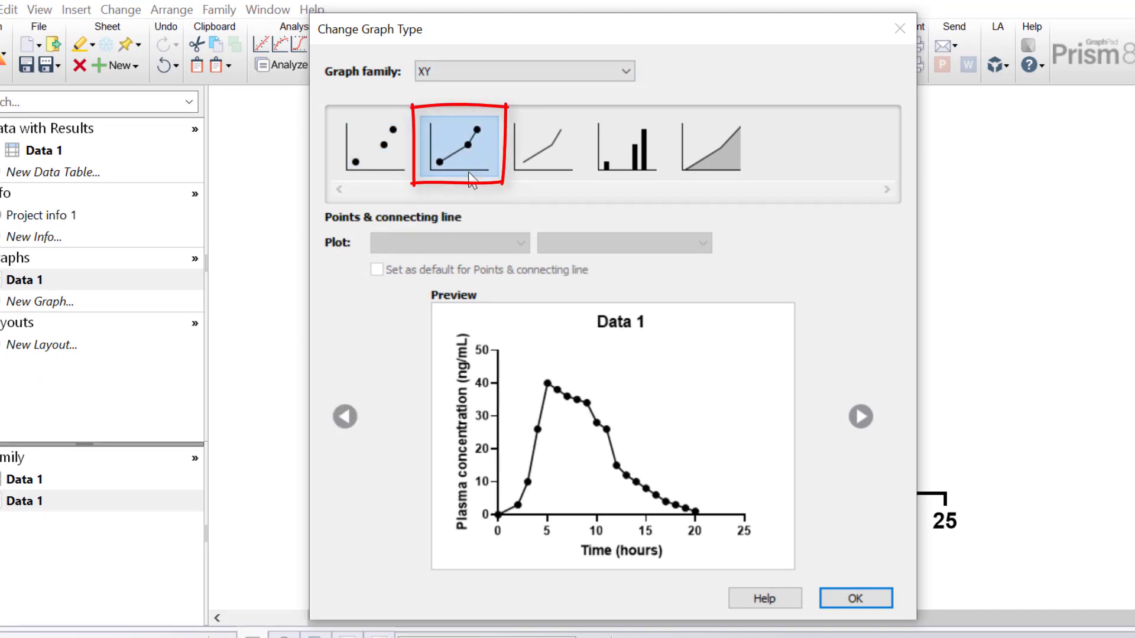
click(839, 598)
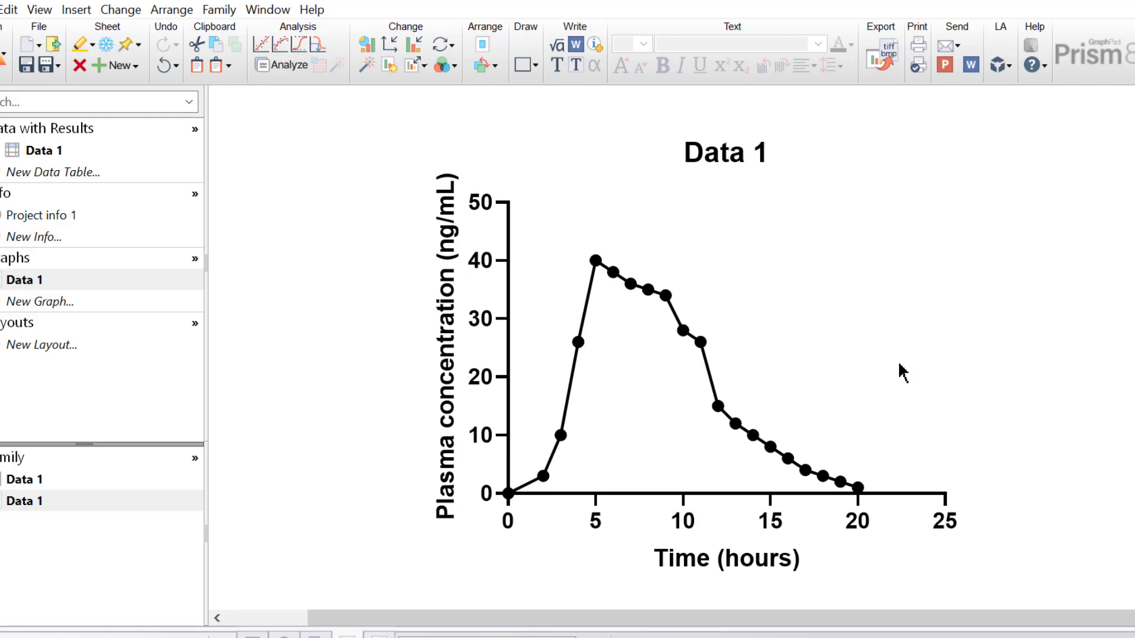
Start a Transform analysis on the Data 1 table from the Analyze list
click(74, 153)
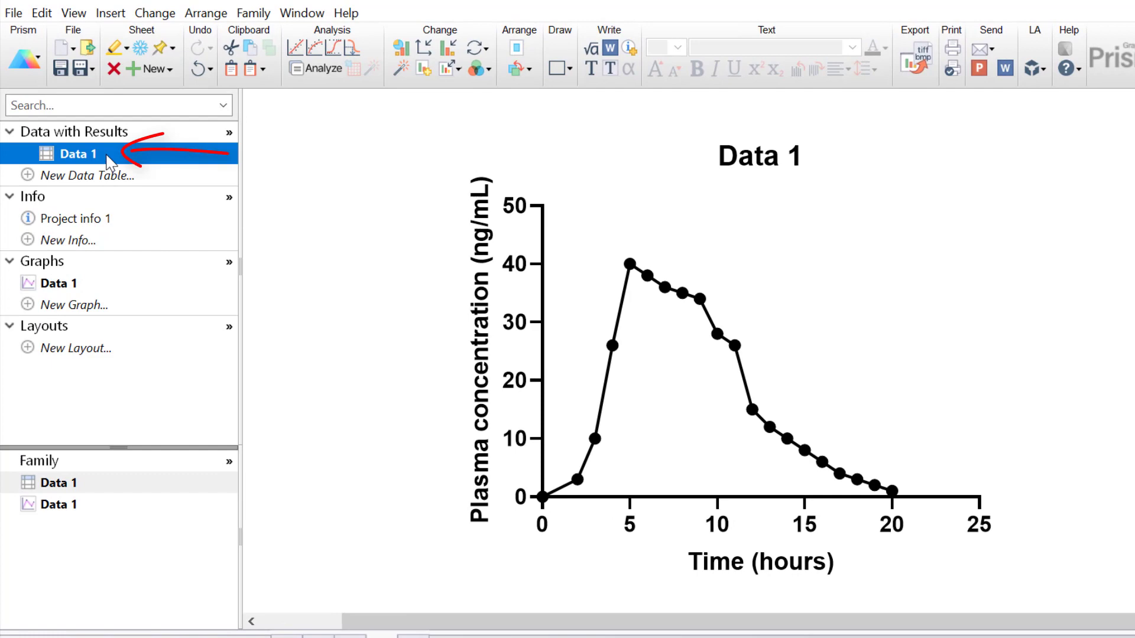
click(317, 69)
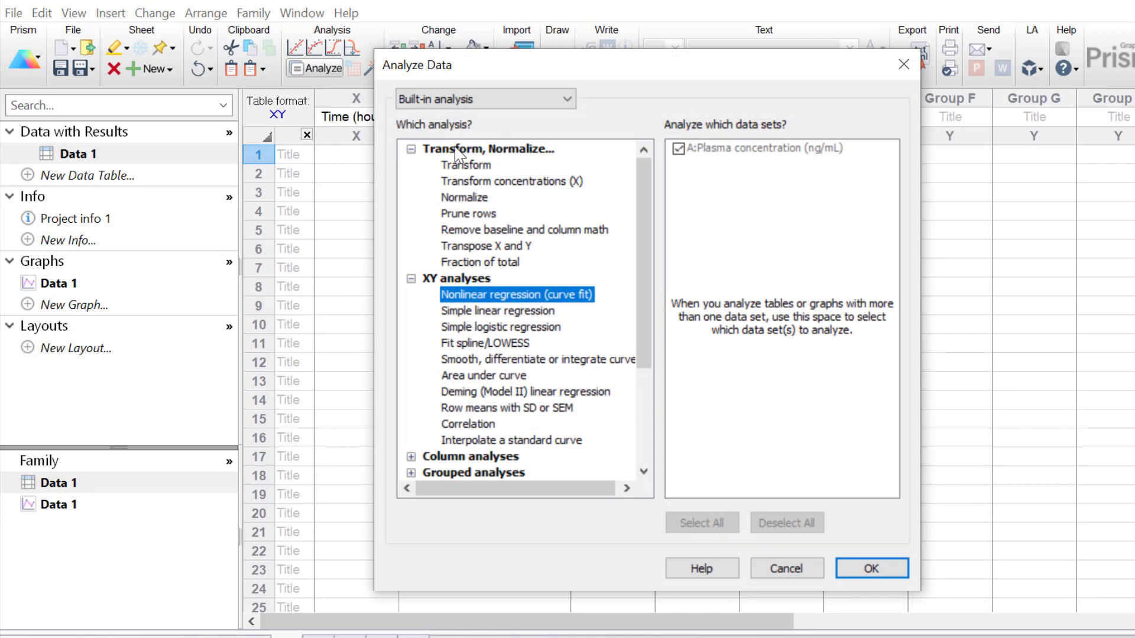
click(463, 166)
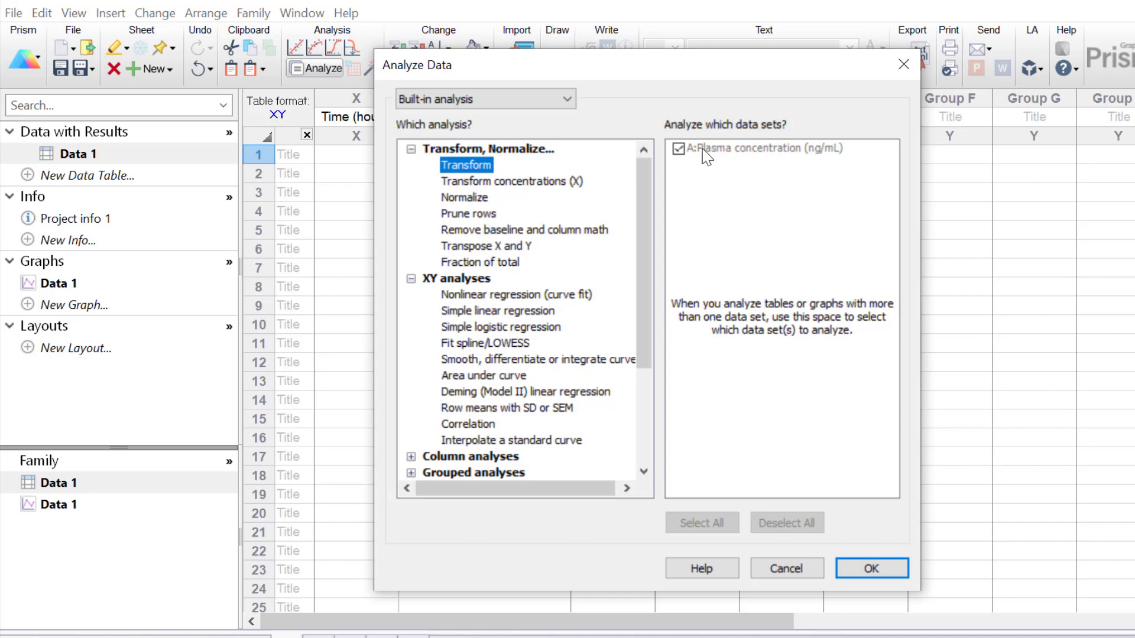
click(869, 568)
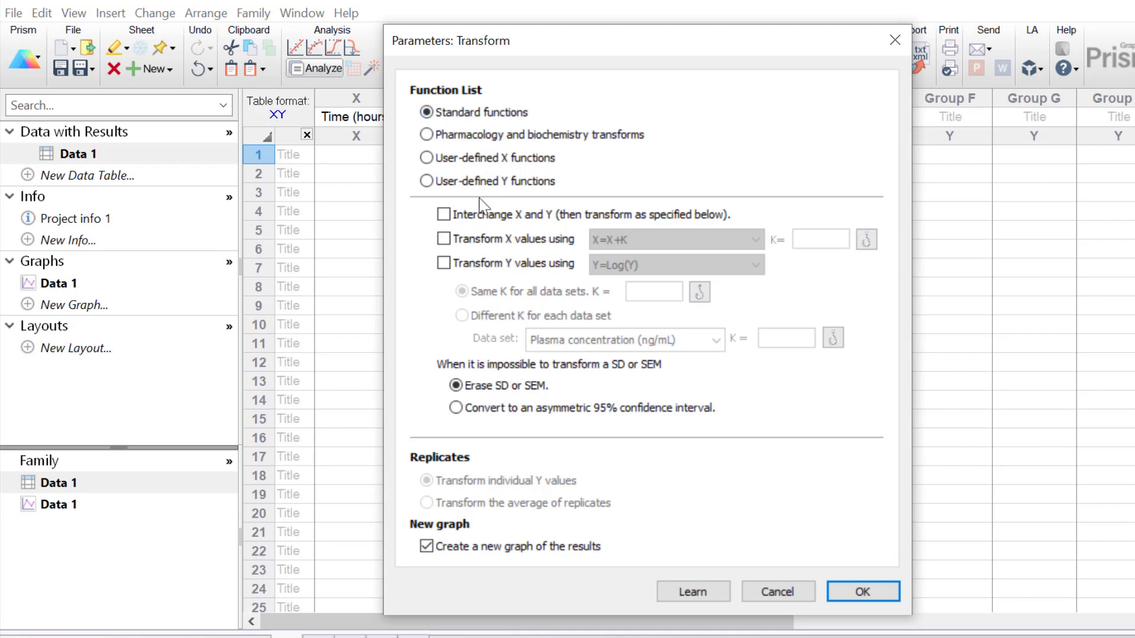
Transform the Y values with Y=Log(Y) and create a new results graph
click(444, 263)
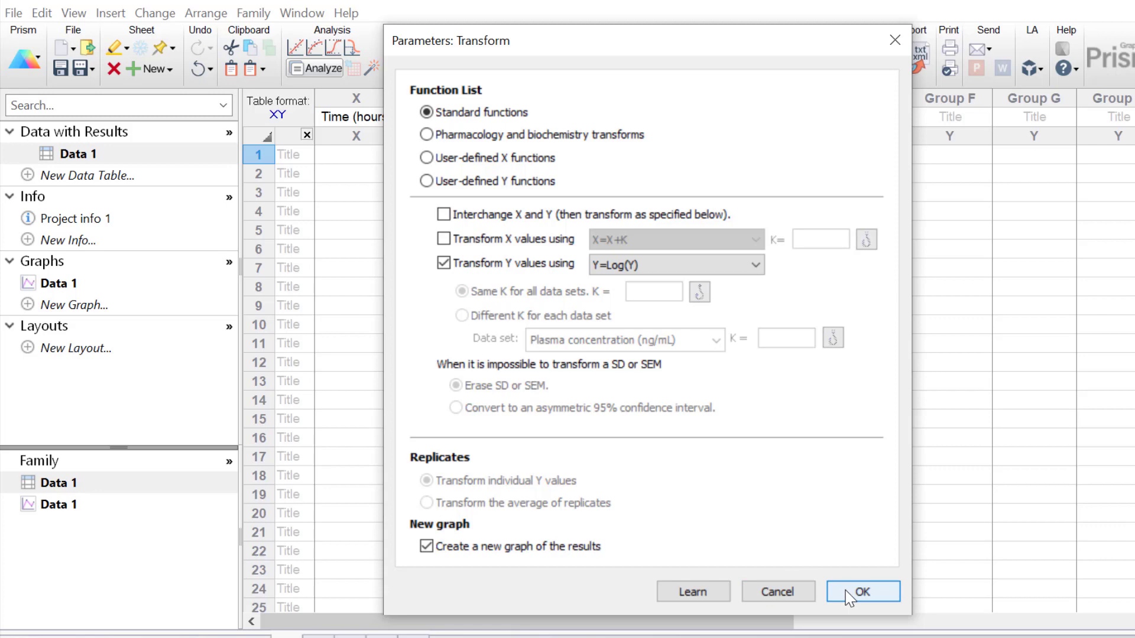
click(862, 591)
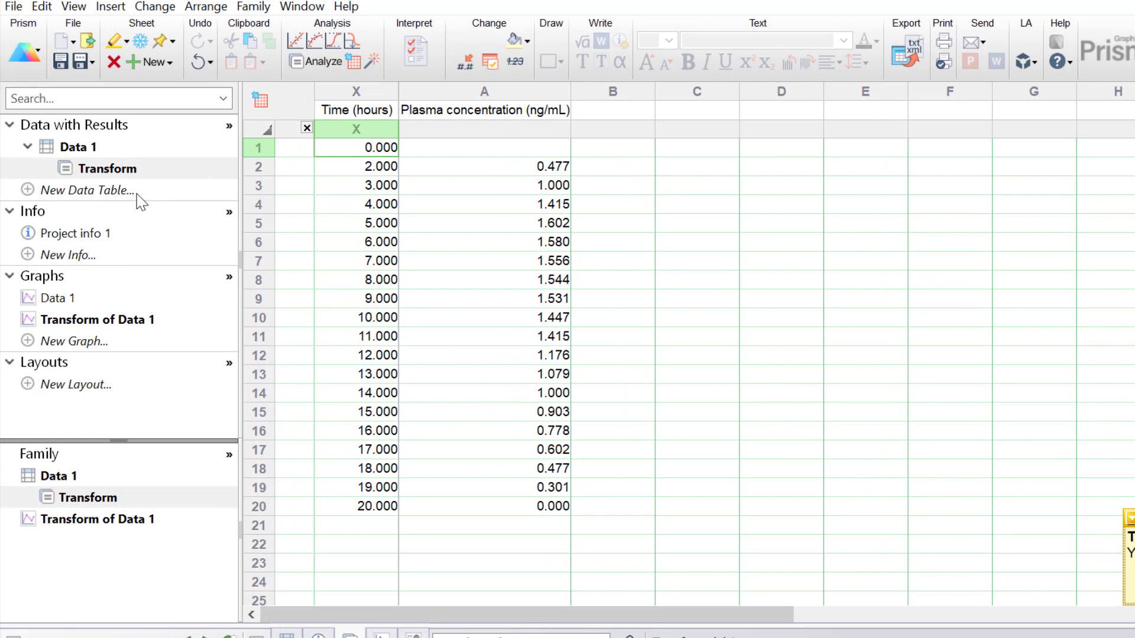
Show the Transform of Data 1 graph from the Graphs section
click(112, 322)
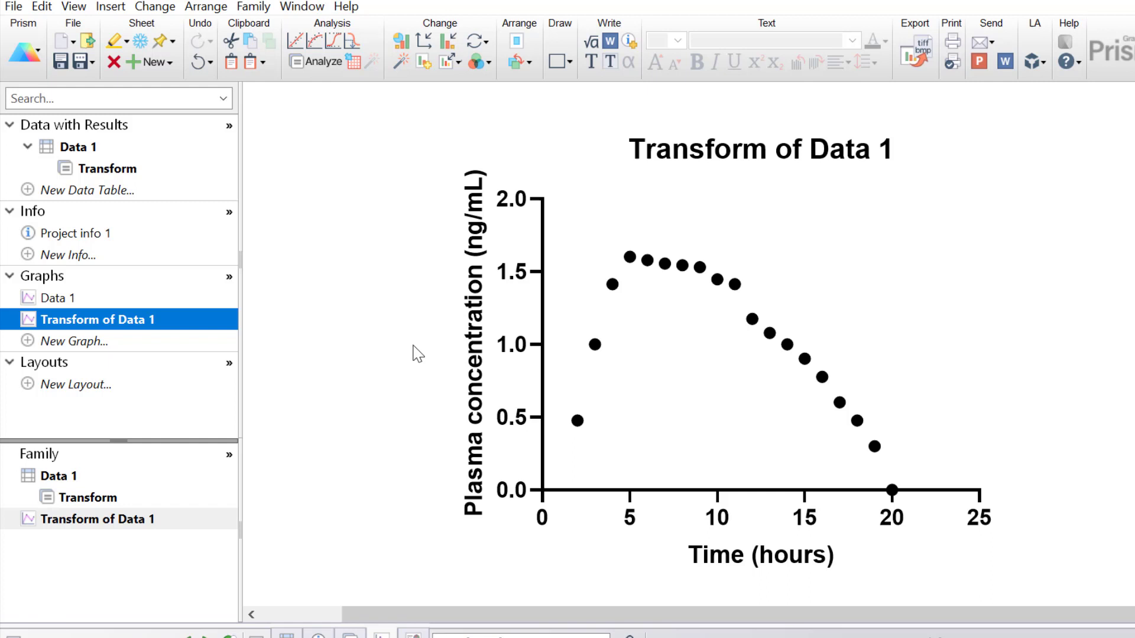
Give the left Y axis antilog labels and 9 log-spaced minor ticks, and apply it
click(506, 332)
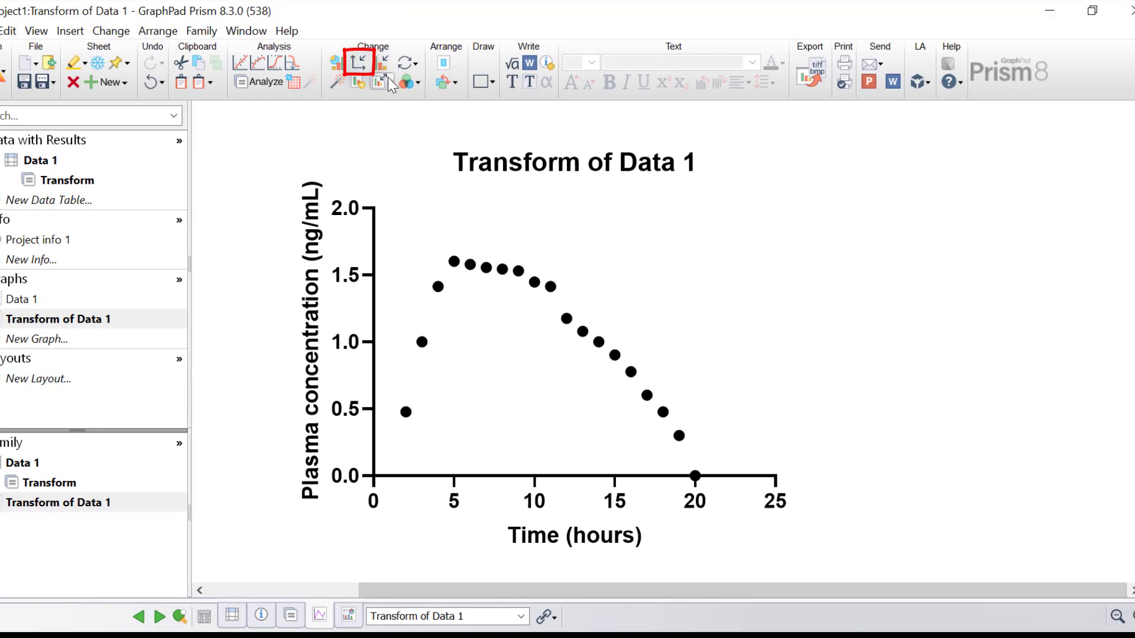
click(358, 62)
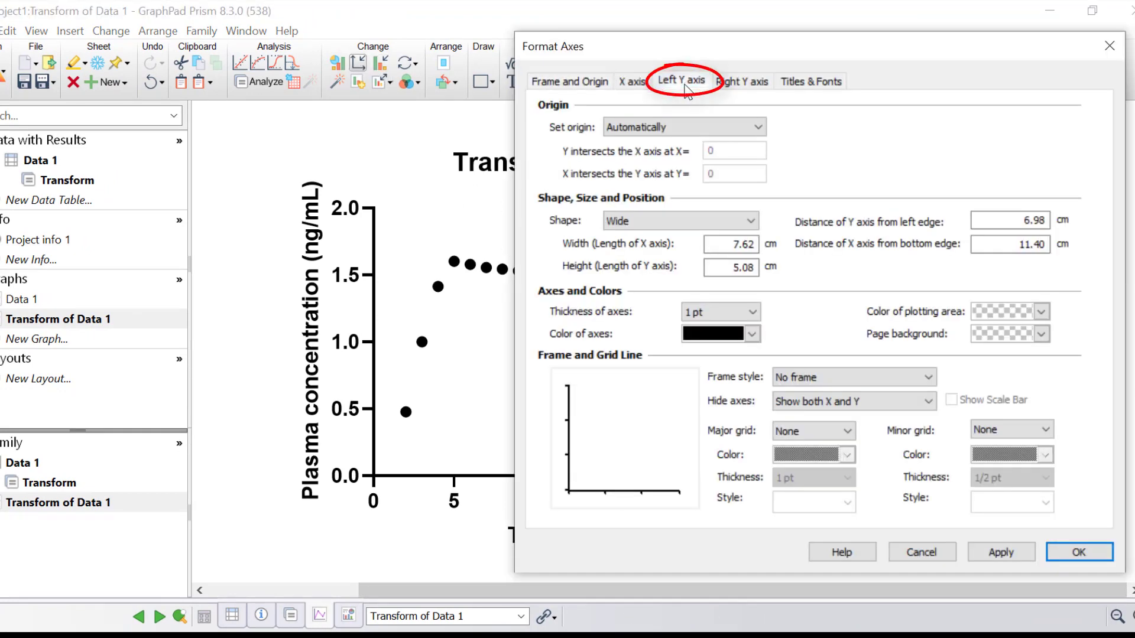
click(686, 83)
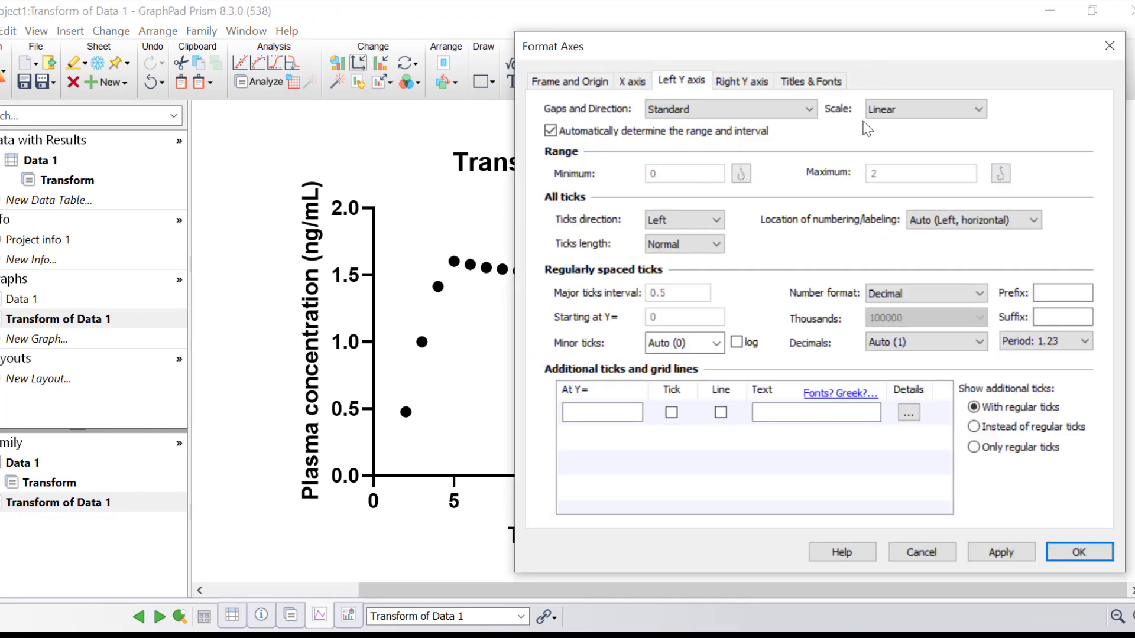
click(872, 295)
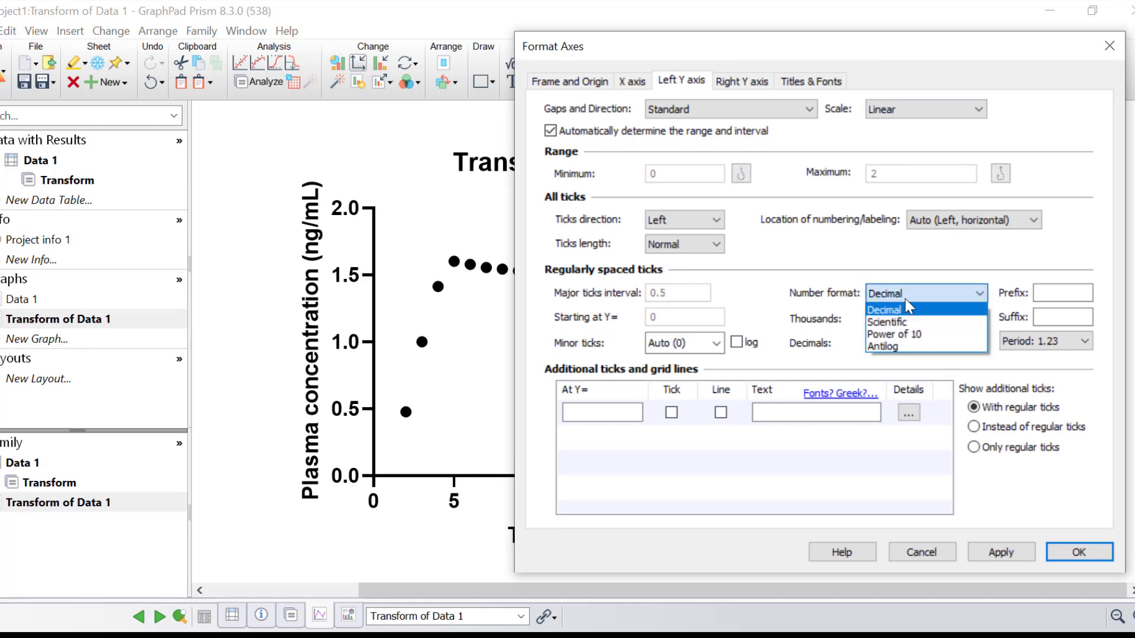
click(899, 347)
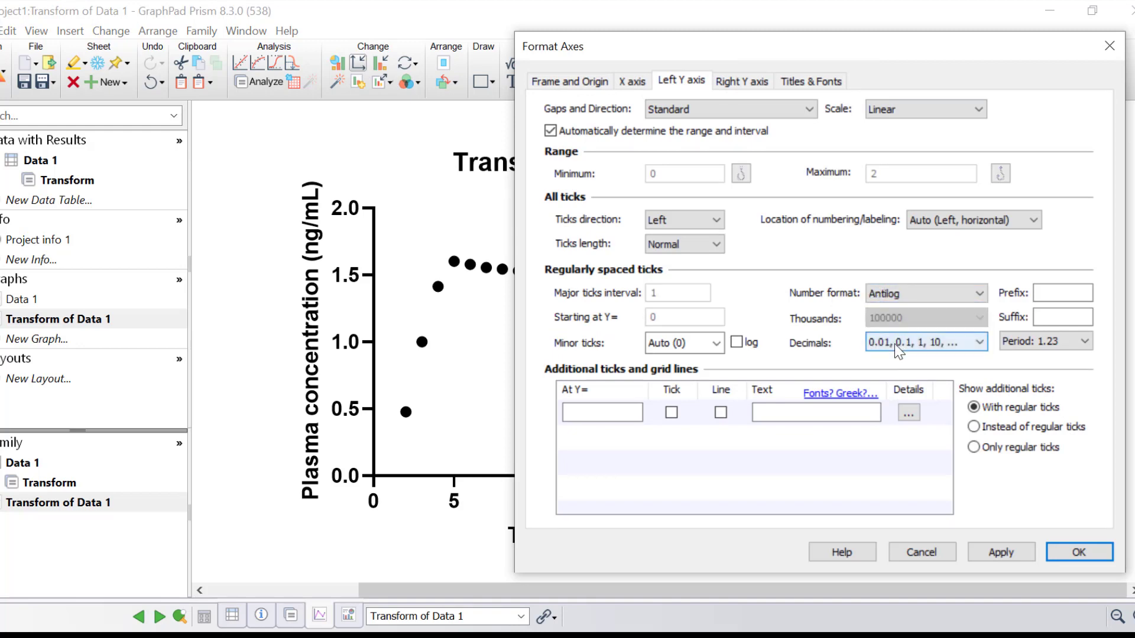
click(715, 344)
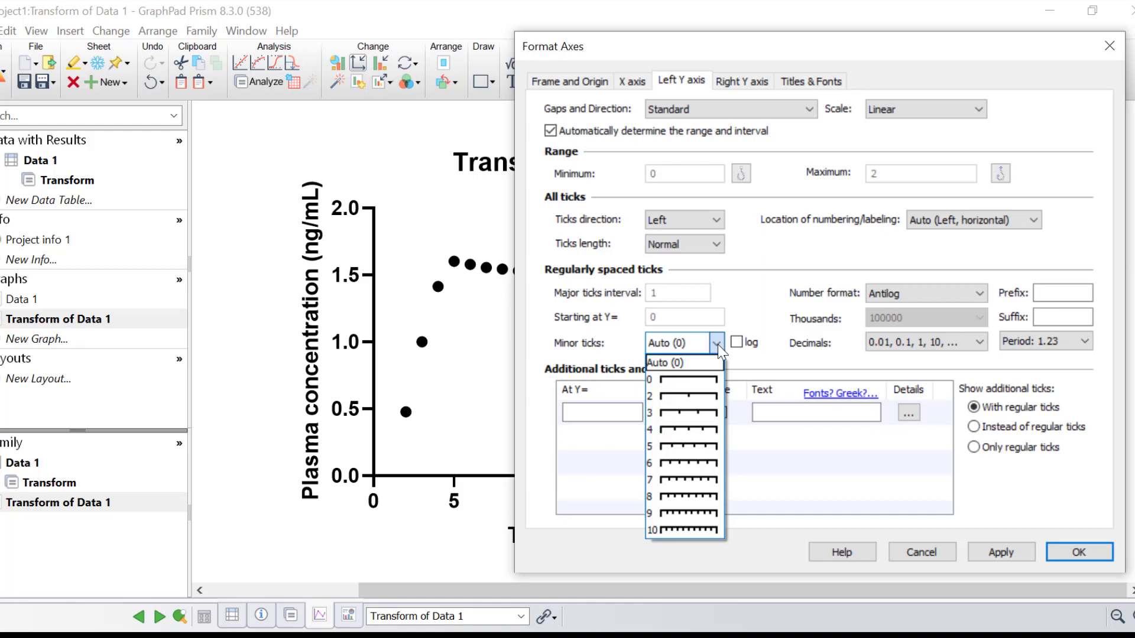
click(686, 514)
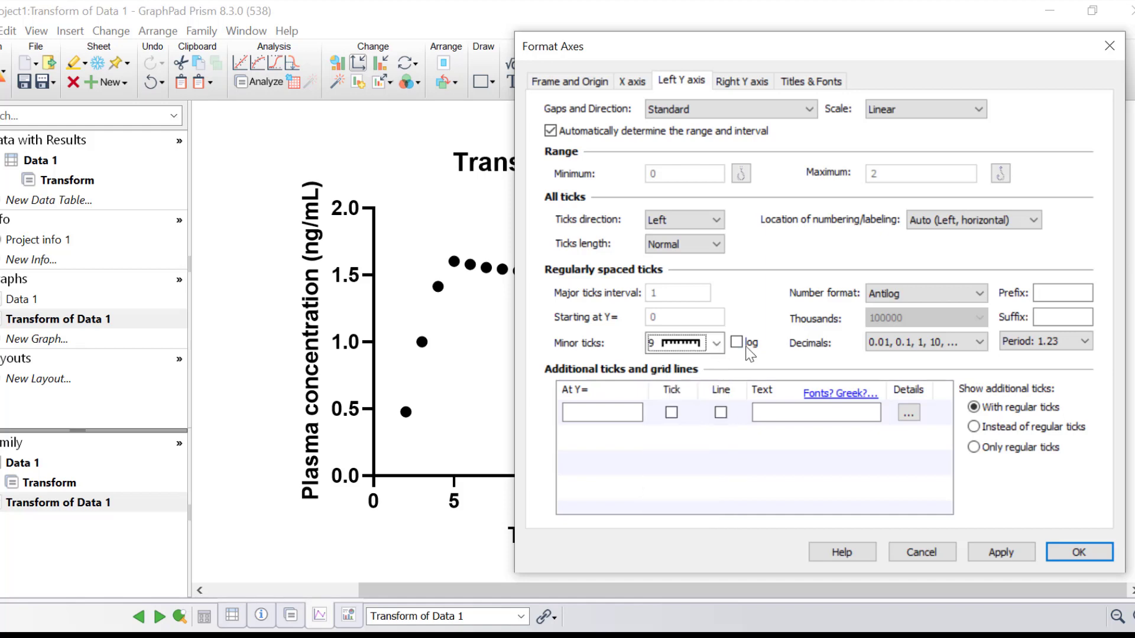
click(739, 344)
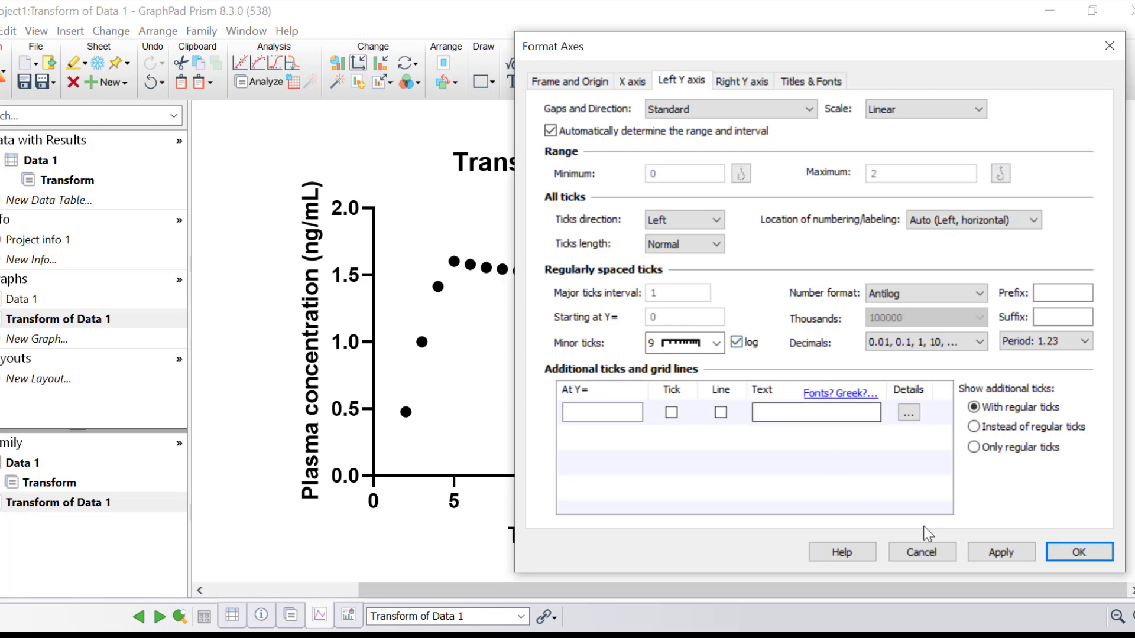
click(1001, 554)
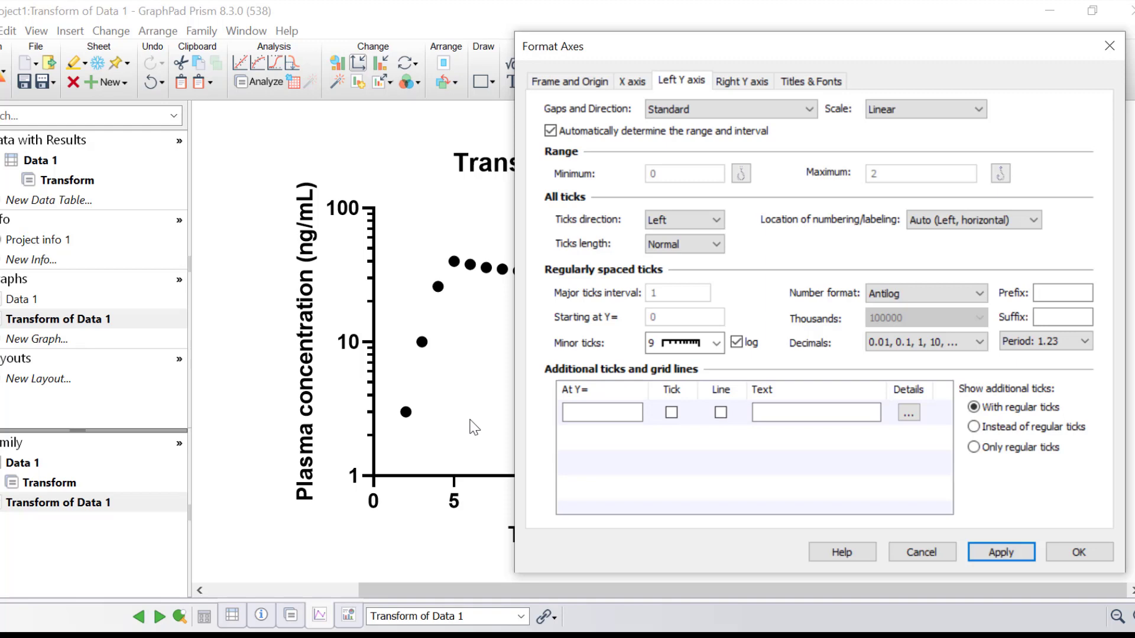
Retitle the Y axis 'Log plasma concentration (ng/mL)'
click(1094, 558)
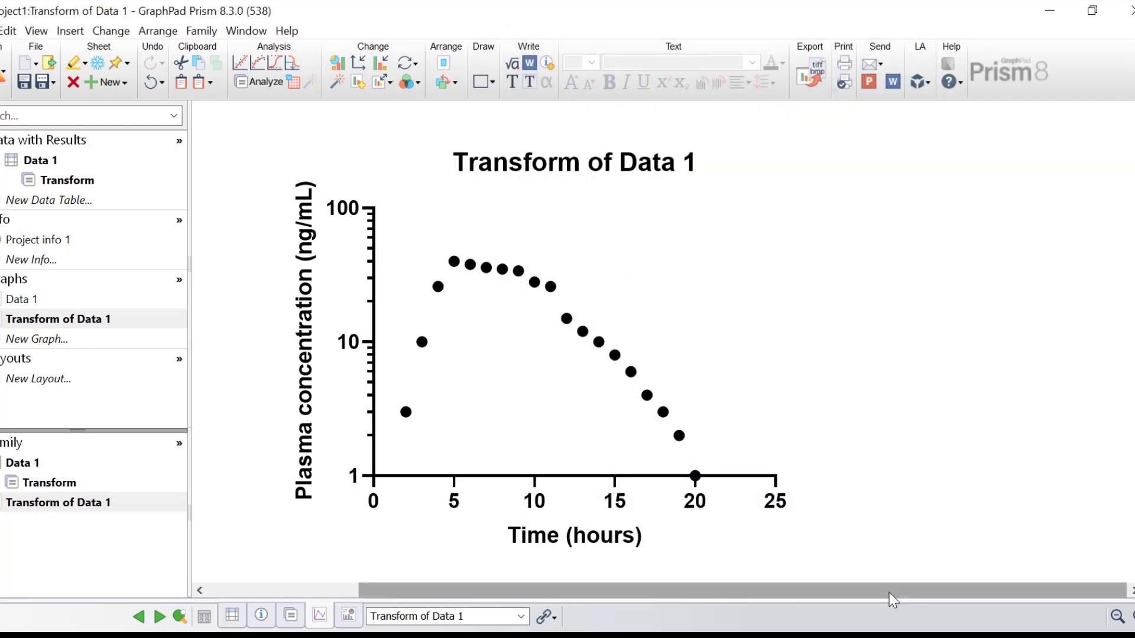
drag(892, 600, 794, 597)
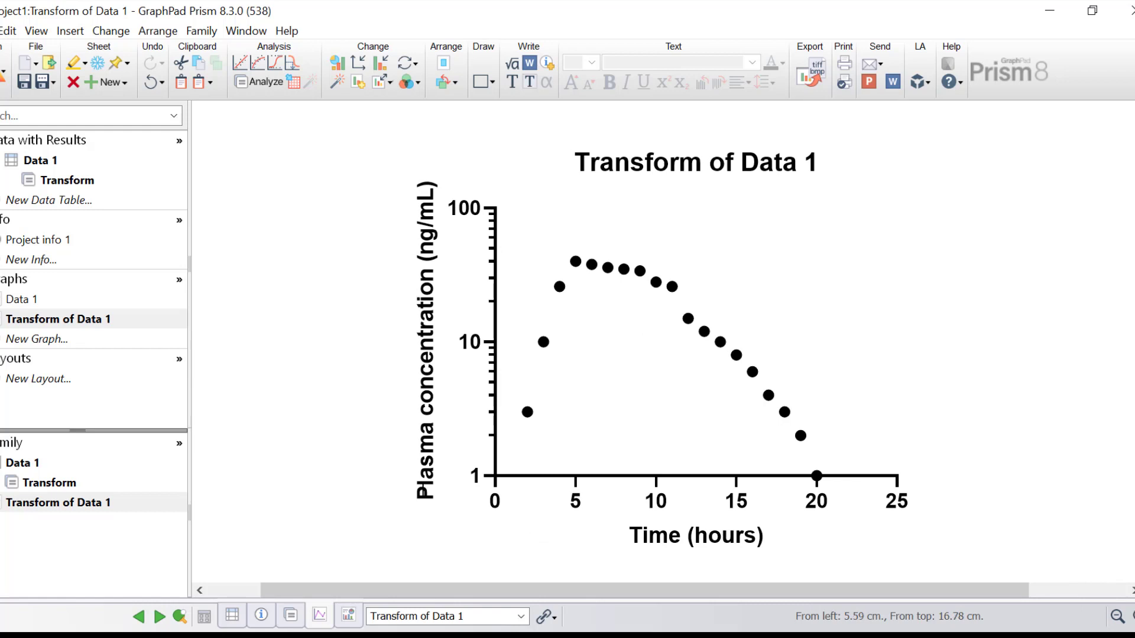
double_click(424, 490)
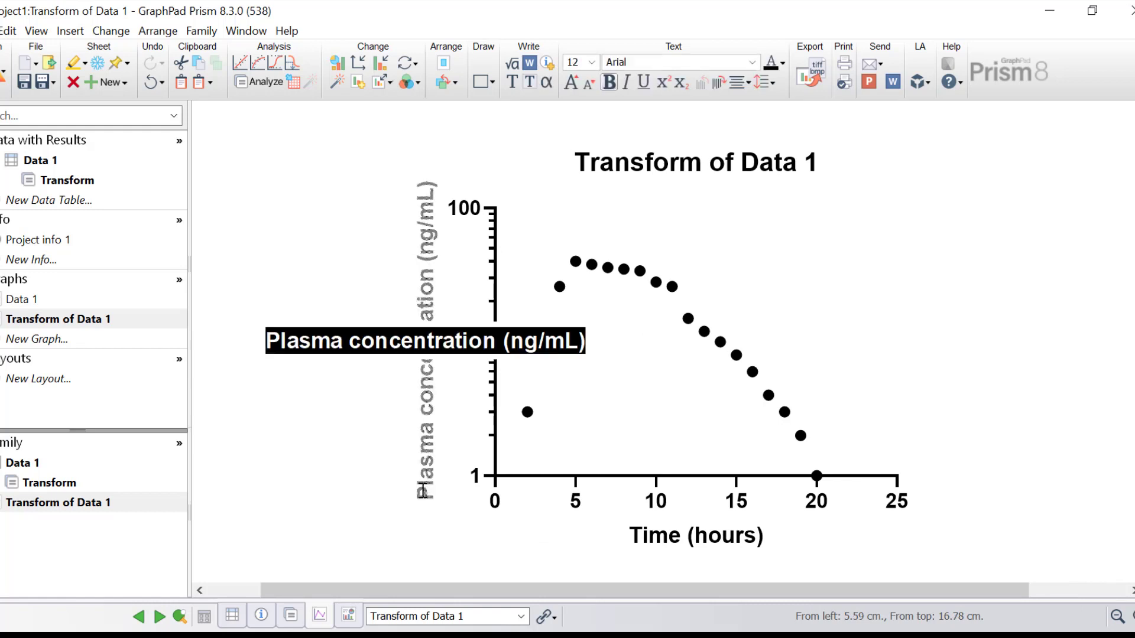
click(269, 343)
text(Log)
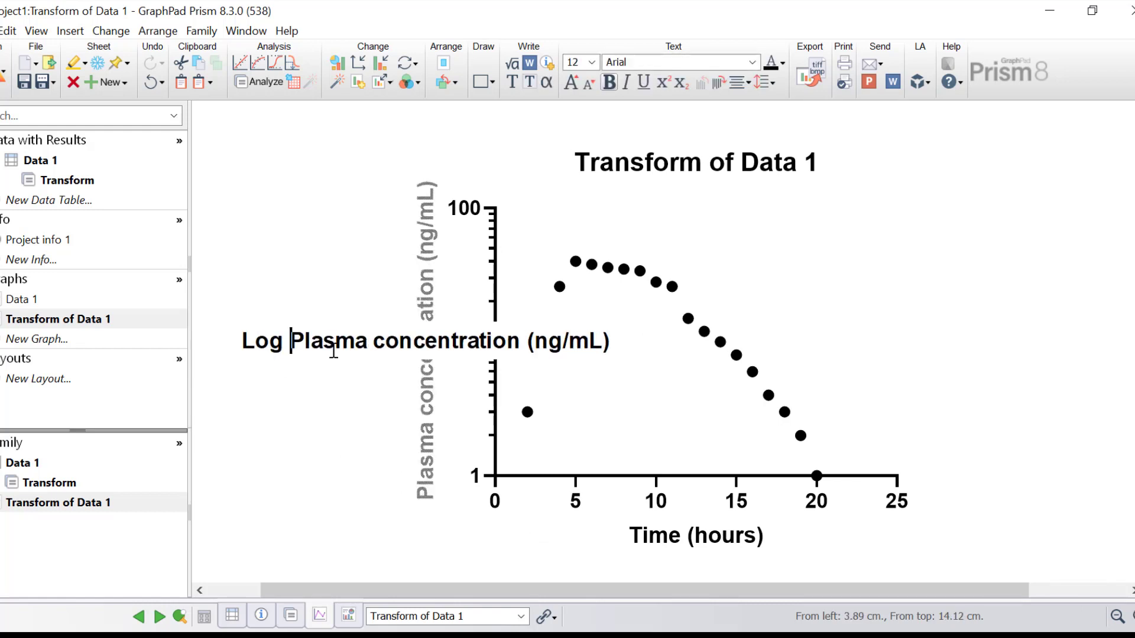
key(Delete)
text(p)
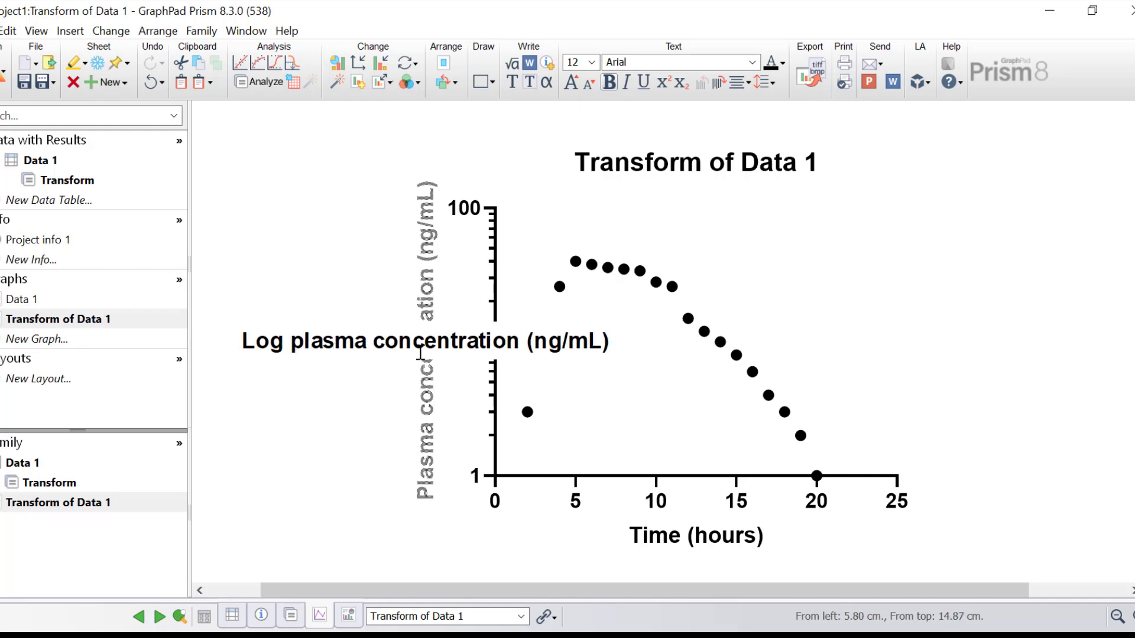
click(342, 188)
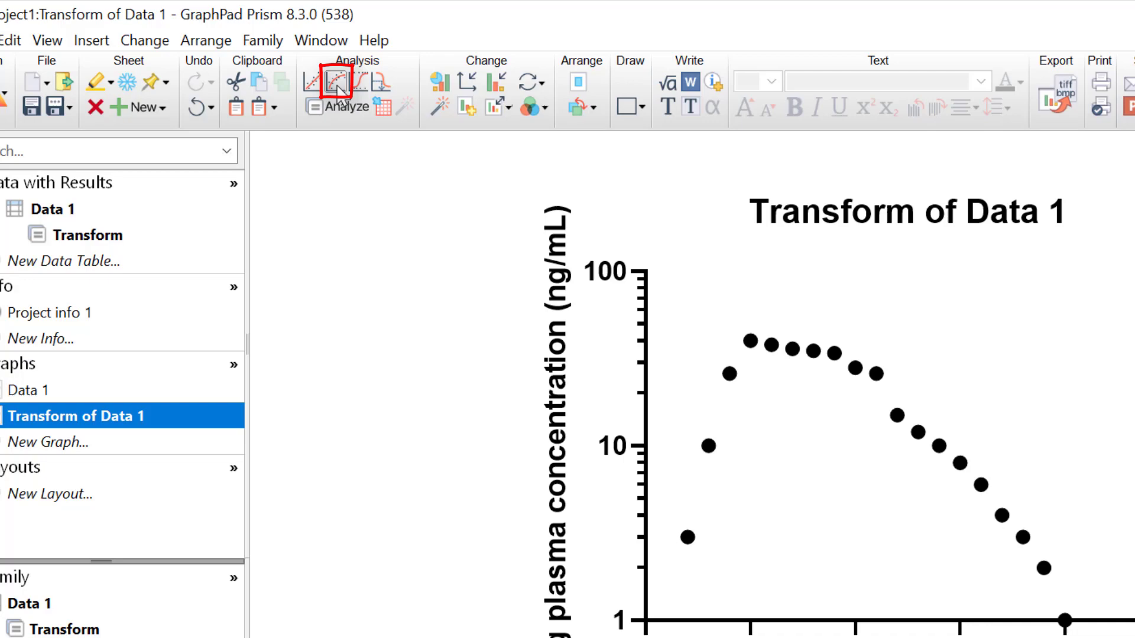
Start a nonlinear regression using the Lines family's Straight line equation
click(338, 92)
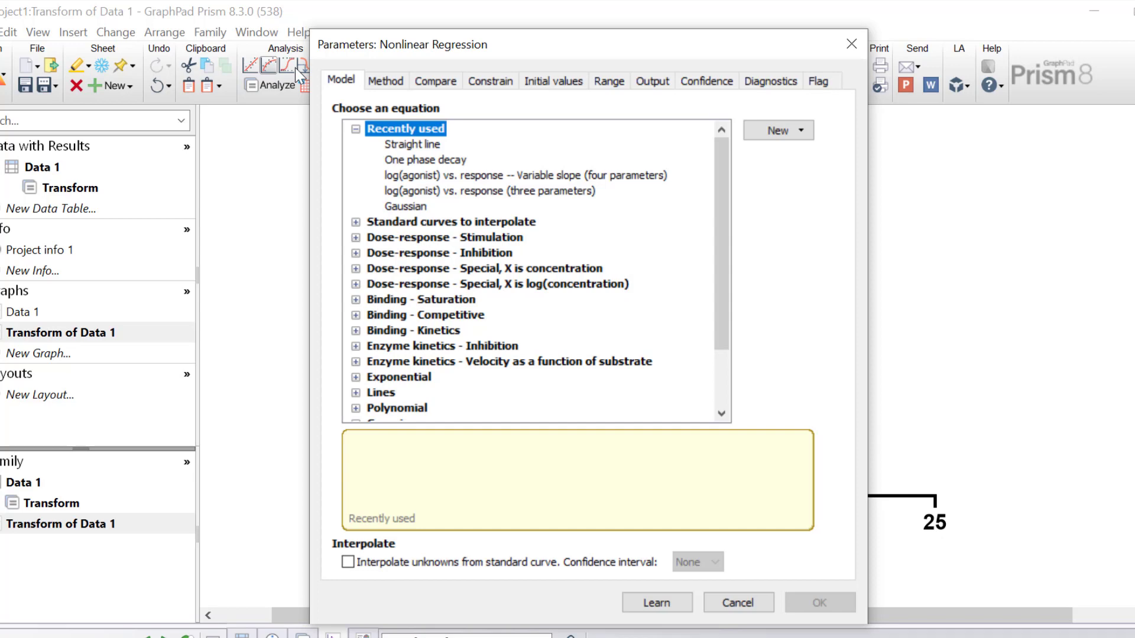
click(356, 393)
click(393, 242)
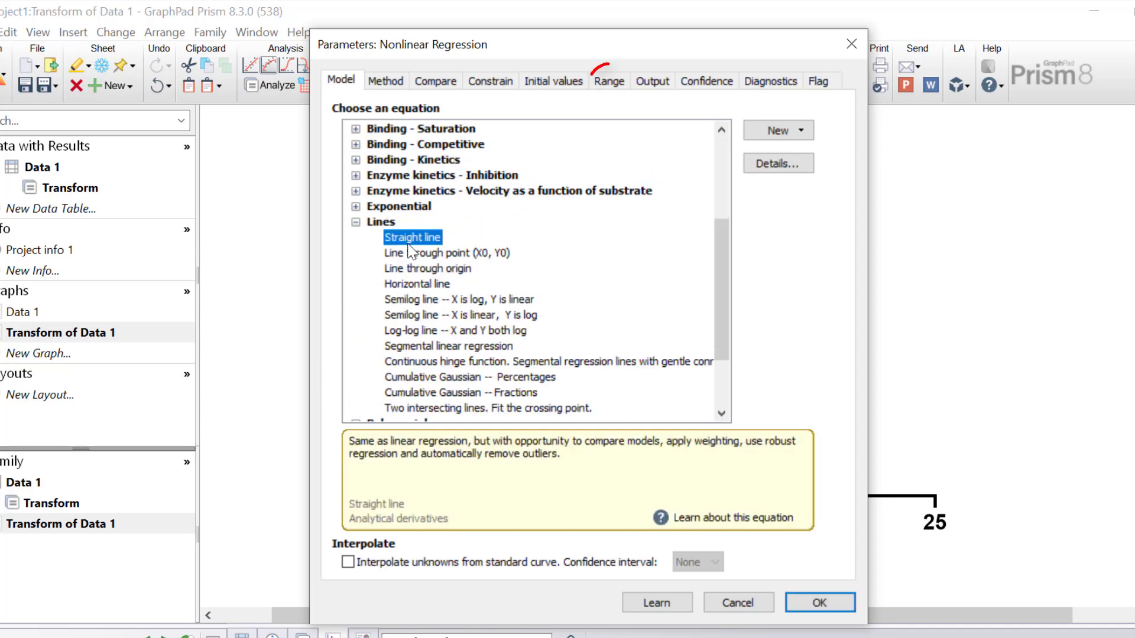
Set the fit range to exclude points with X less than 10
click(615, 84)
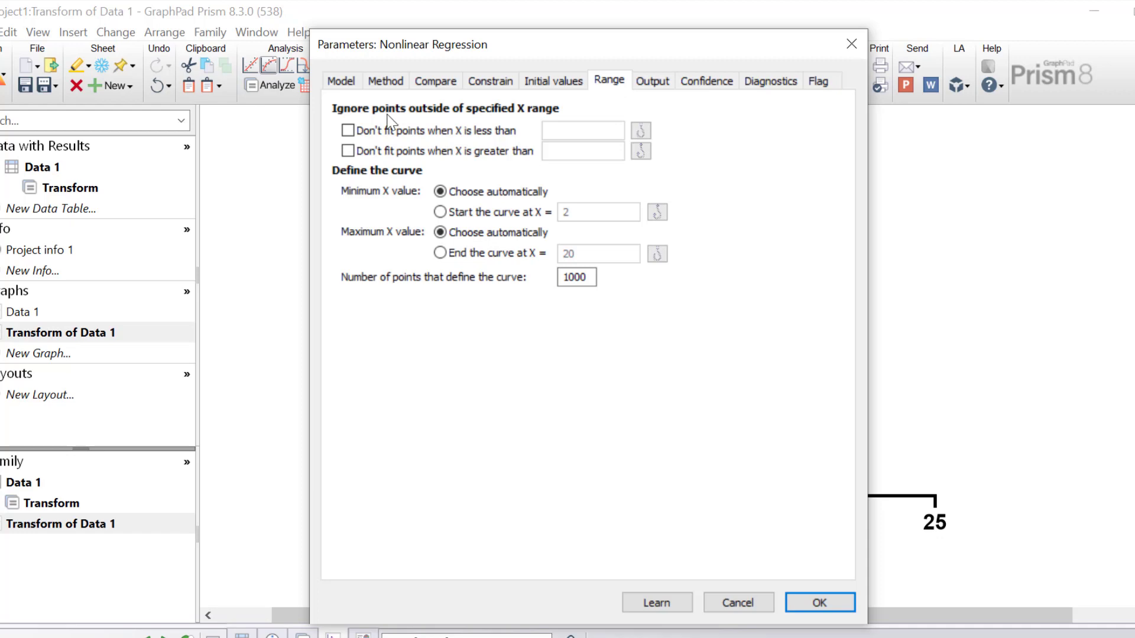
click(347, 130)
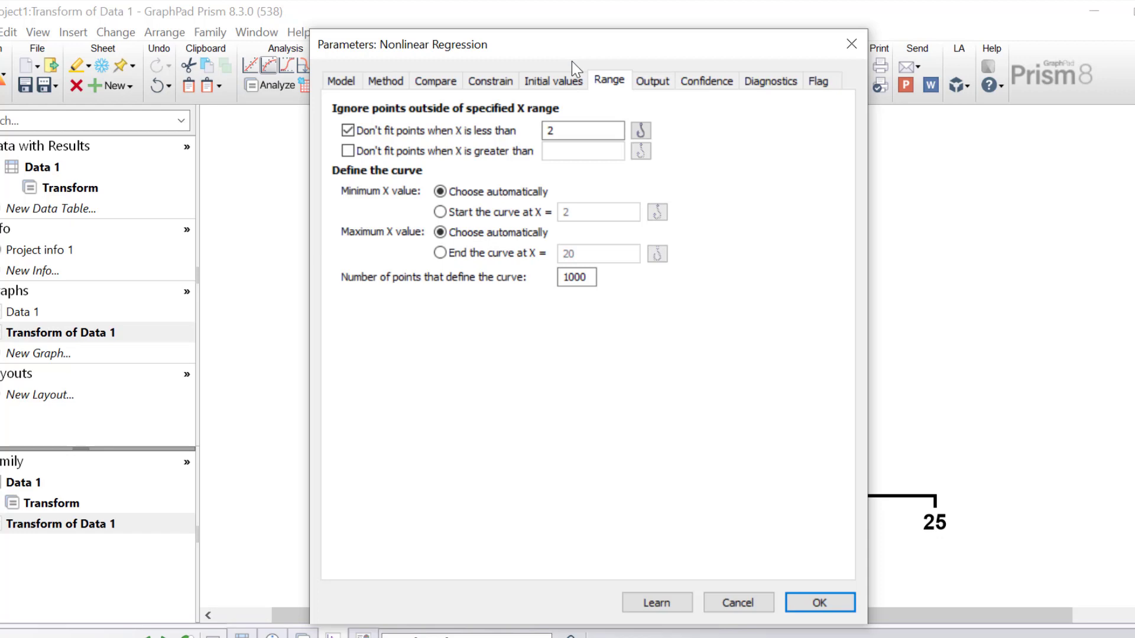
click(347, 151)
click(348, 130)
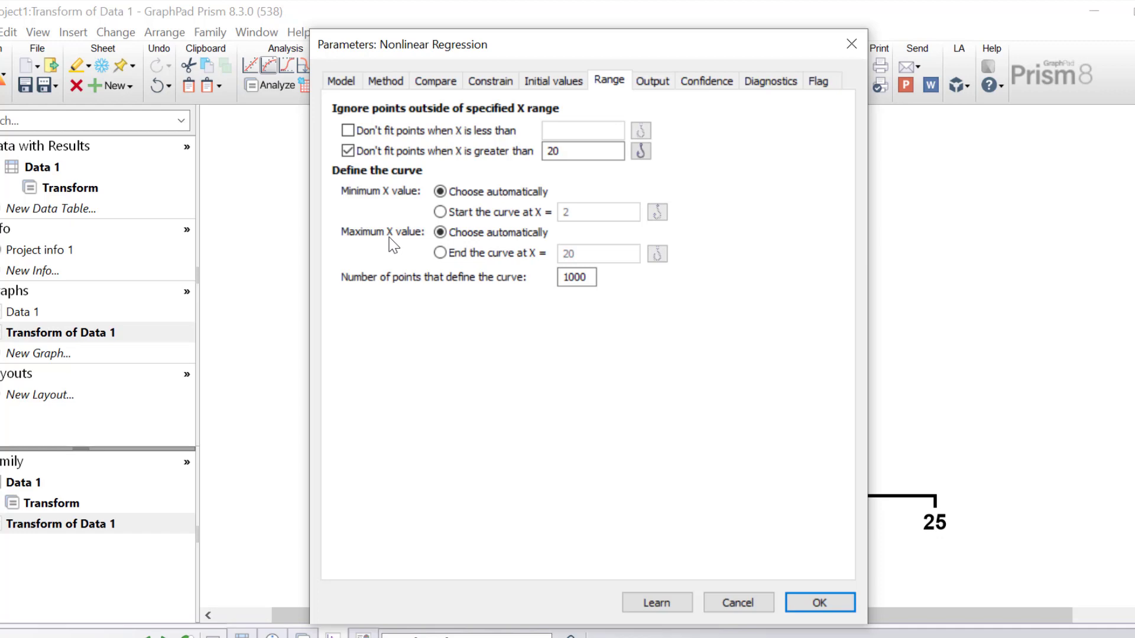
click(347, 150)
click(347, 130)
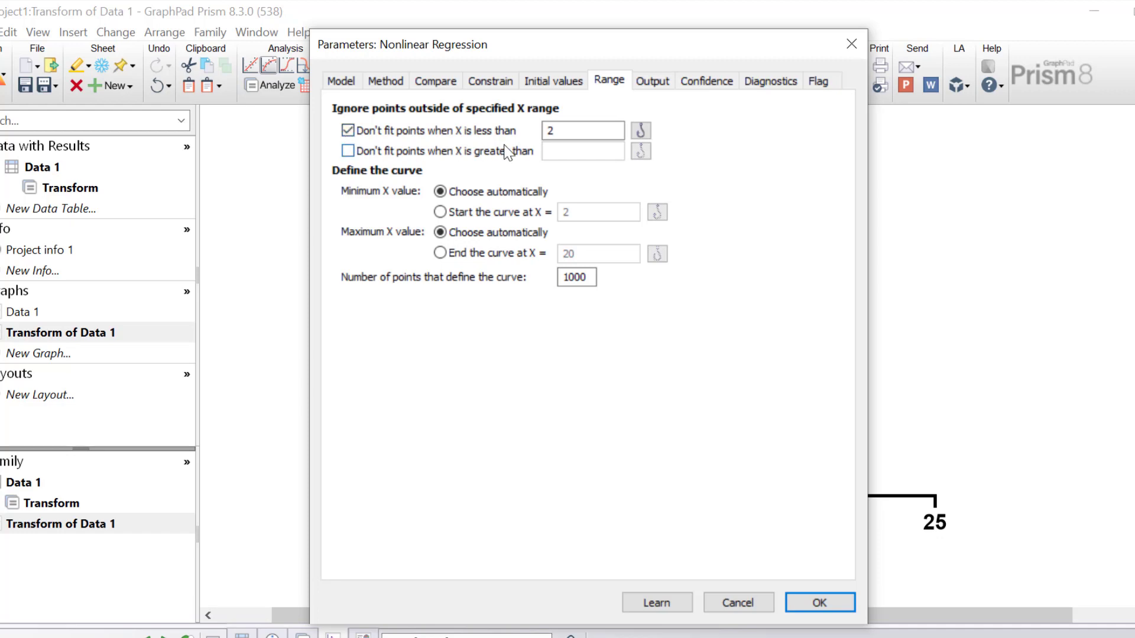
double_click(545, 132)
text(10)
Run the straight-line fit over 10–20 hours and colour the fitted line red
click(815, 602)
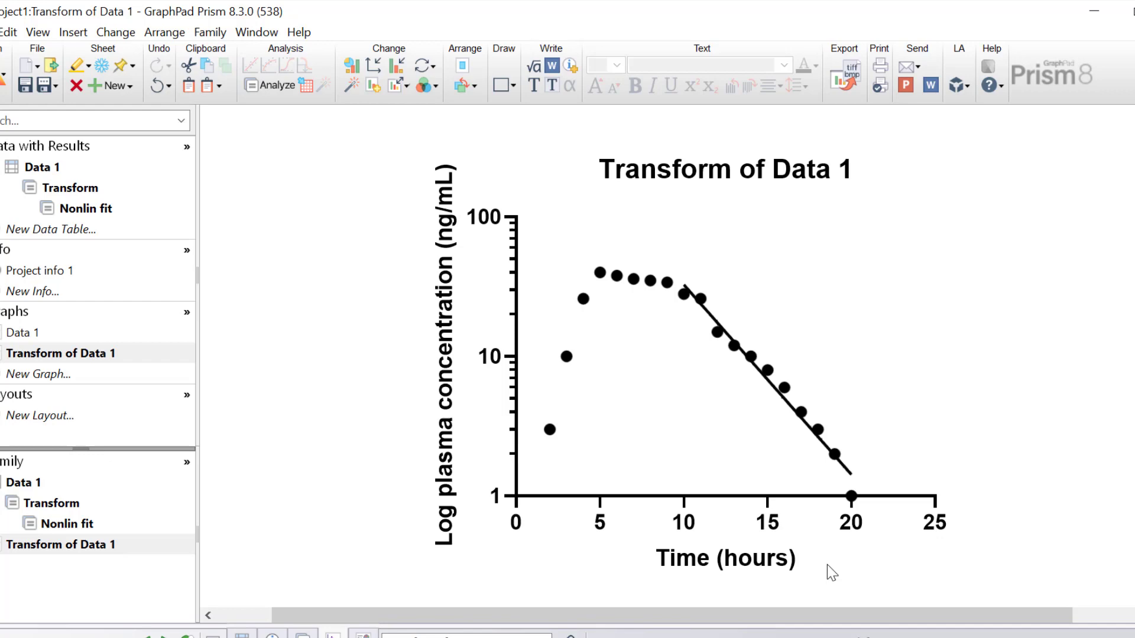
click(711, 314)
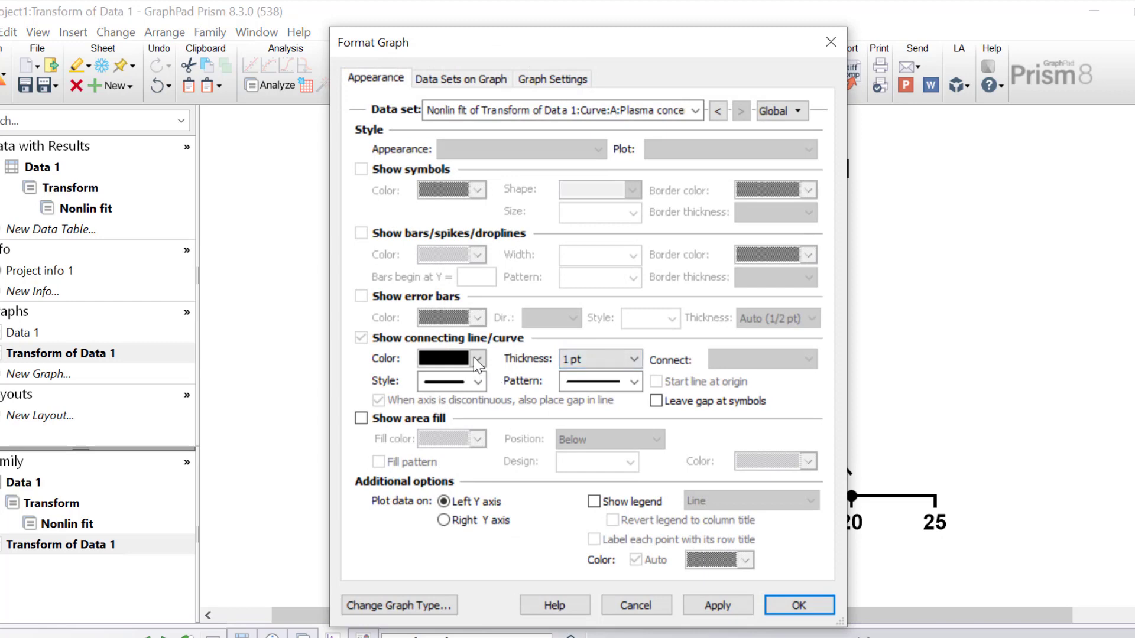
click(475, 358)
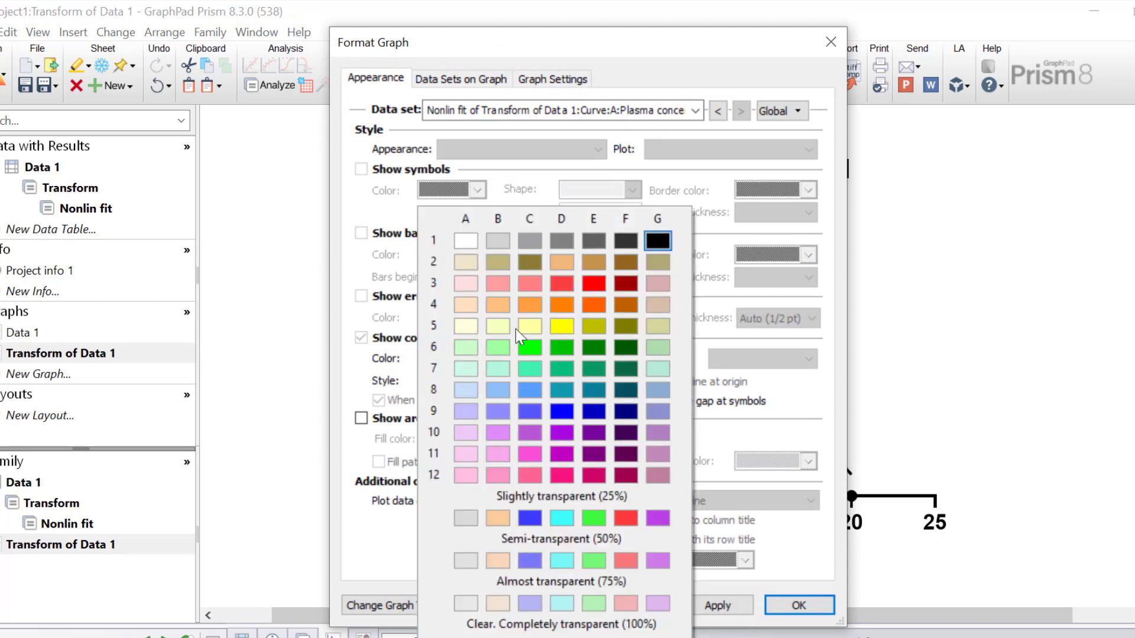
click(569, 286)
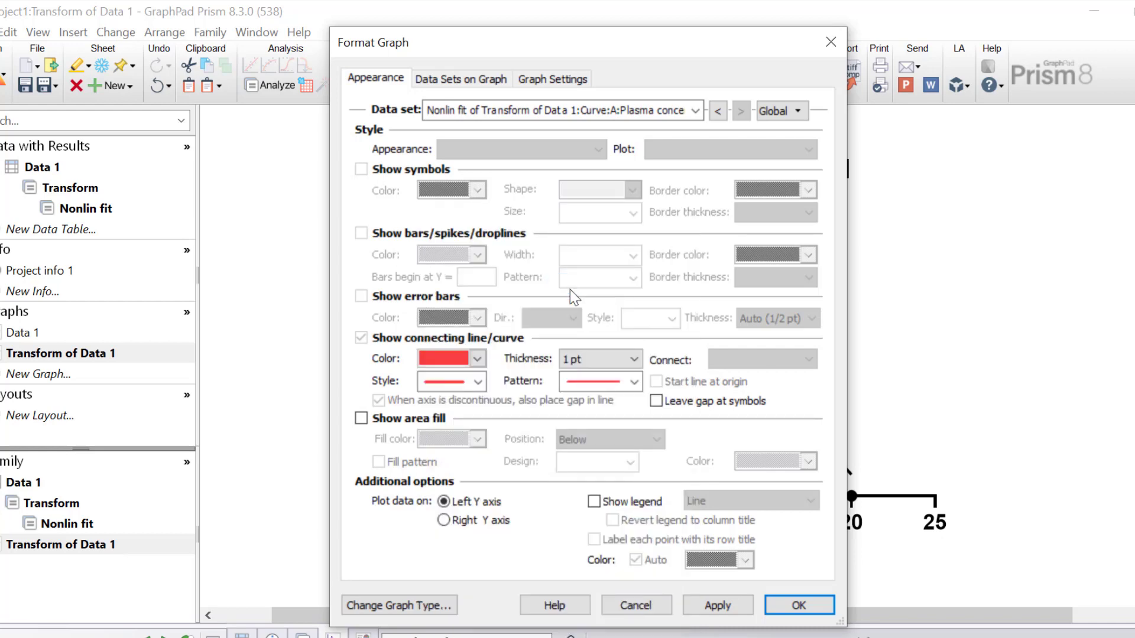
click(779, 601)
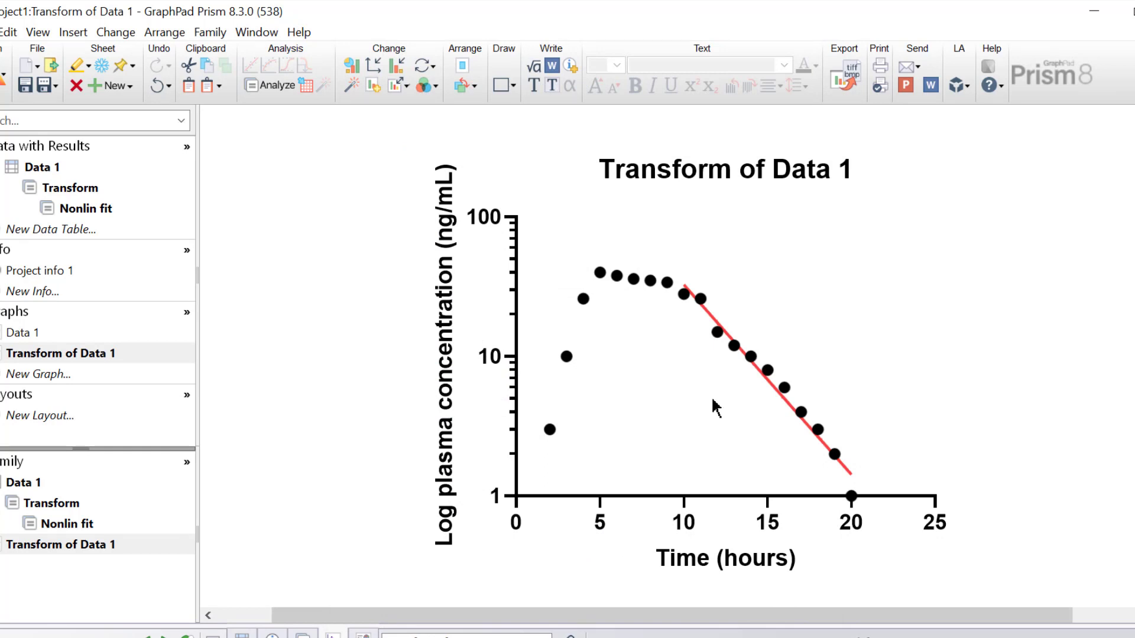
View the Nonlin fit results: slope -0.1360, Y intercept 2.875, R squared 0.9755
click(131, 210)
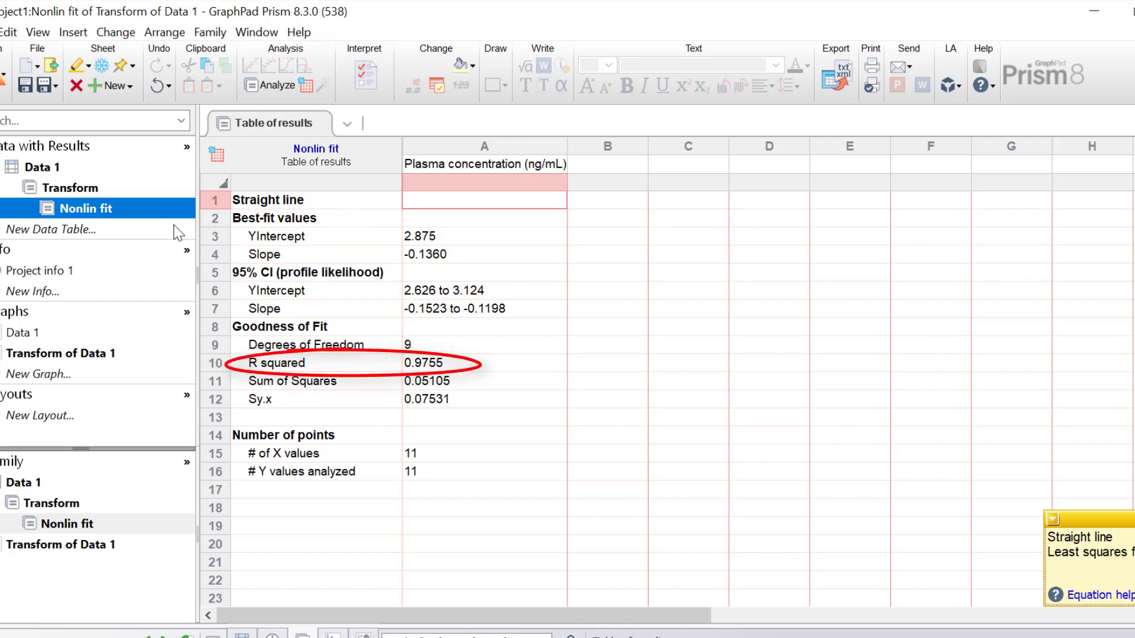
Go back to the Transform of Data 1 graph under Graphs
click(76, 358)
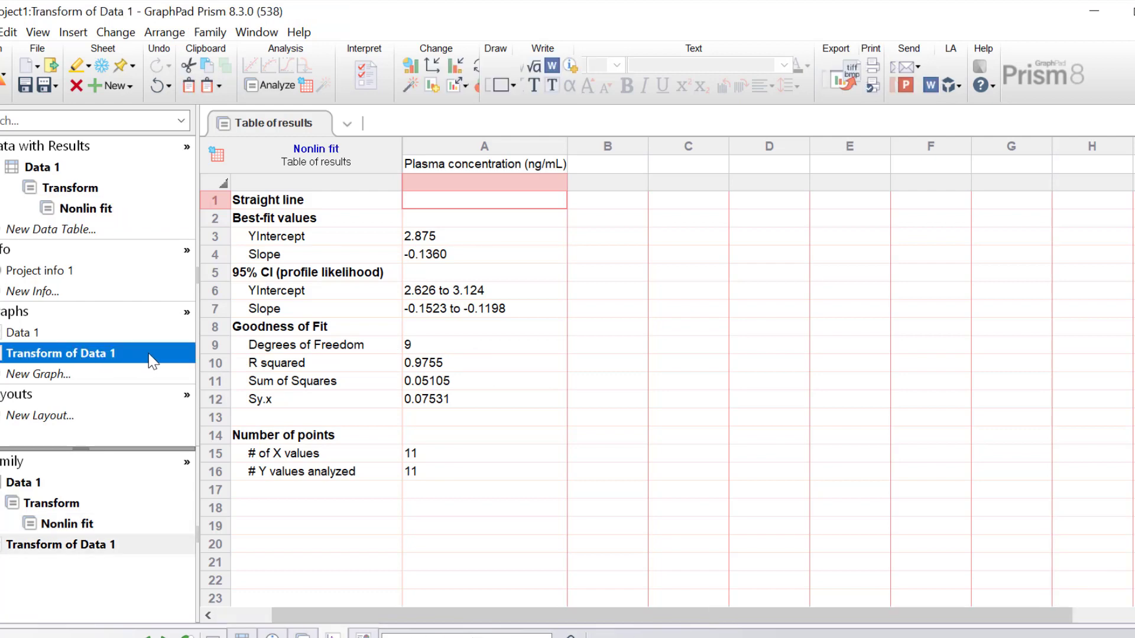